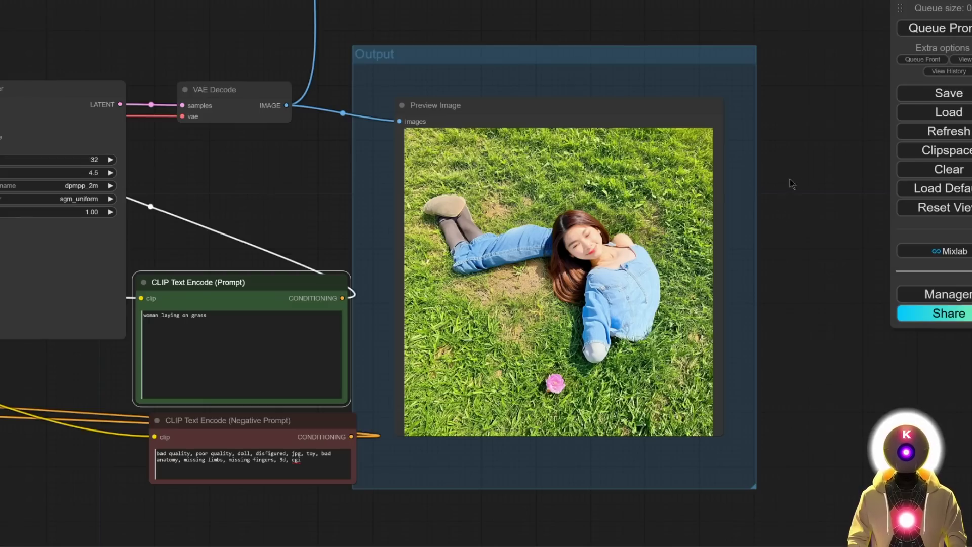
Step: Generate another image, then change the prompt from woman to 'man laying on grass' and queue it
drag(838, 213, 838, 212)
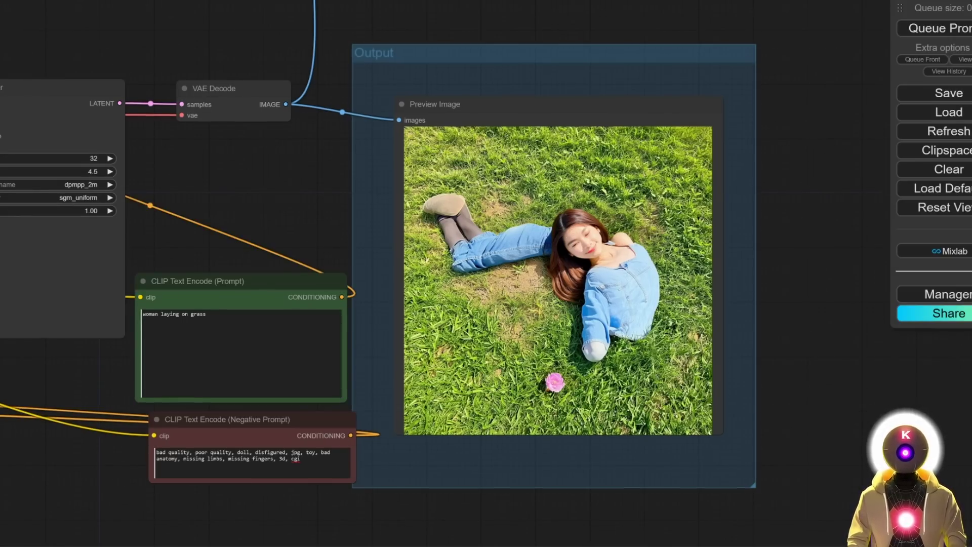
click(906, 30)
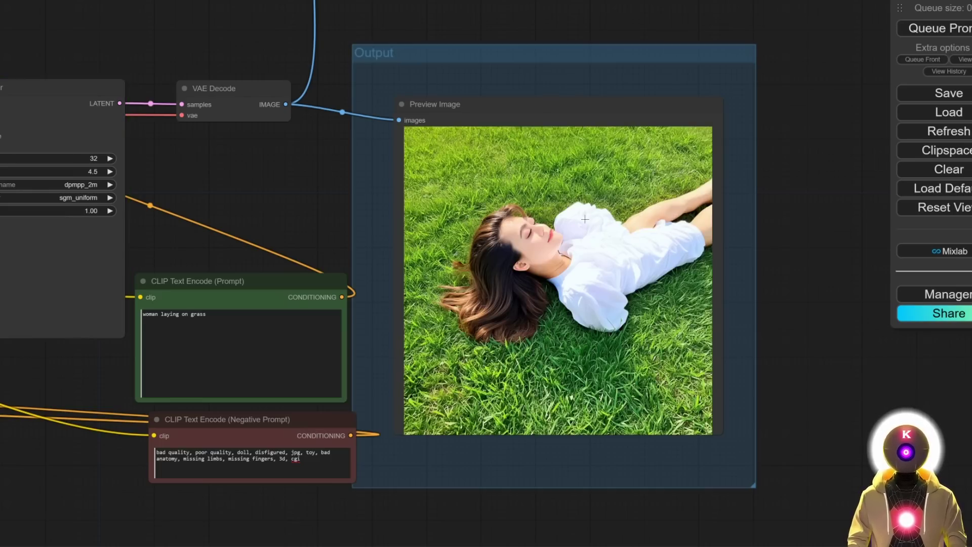
click(148, 314)
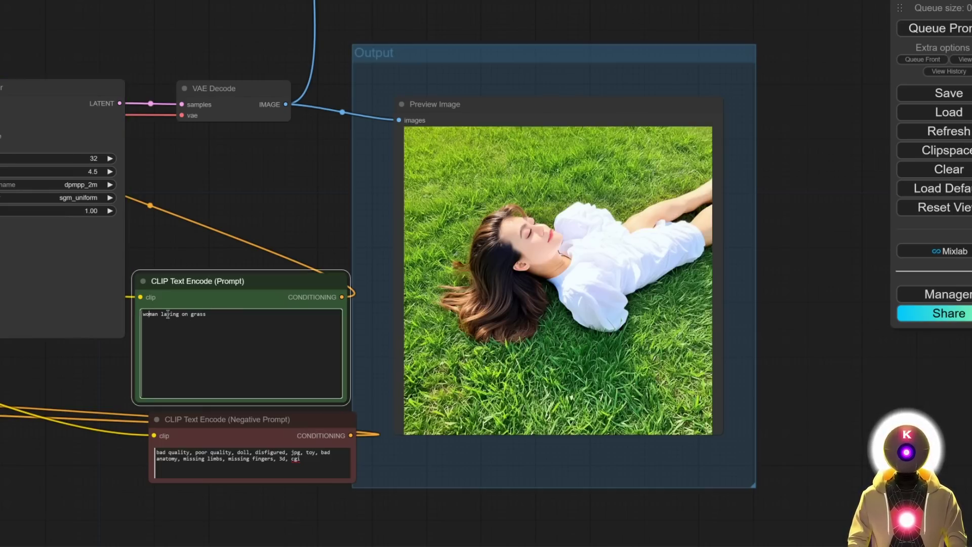
key(BackSpace)
key(BackSpace)
click(936, 29)
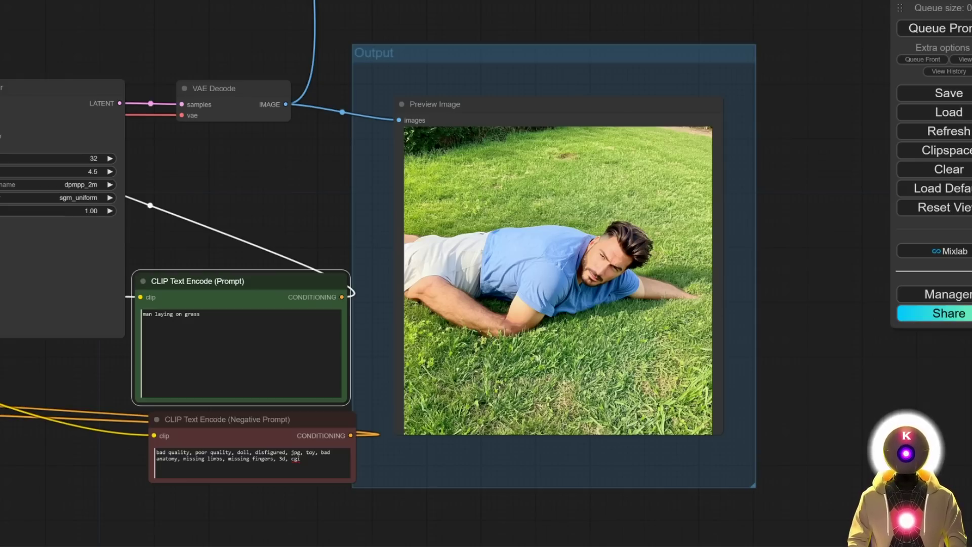
click(810, 314)
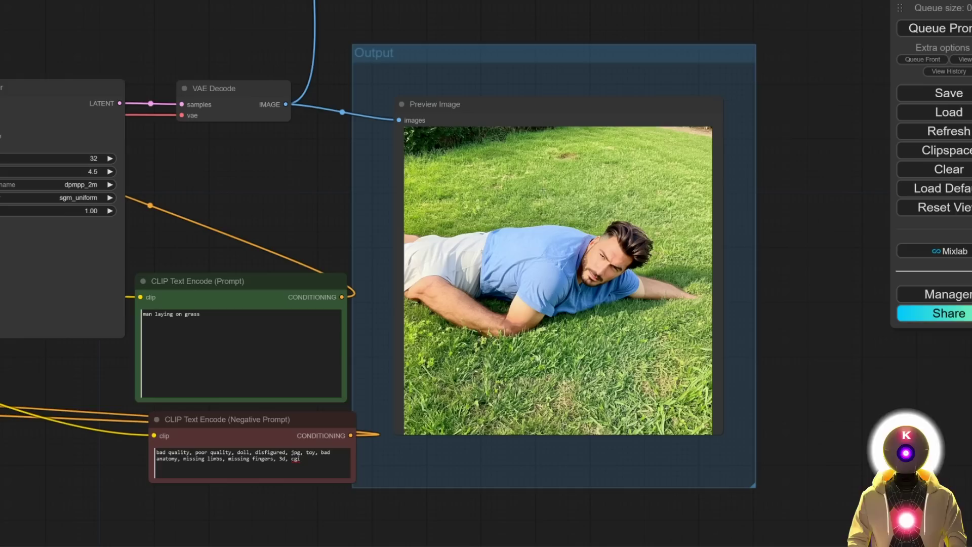
Step: Change the prompt to 'man sitting on grass' and queue it
double_click(161, 314)
text(sitting)
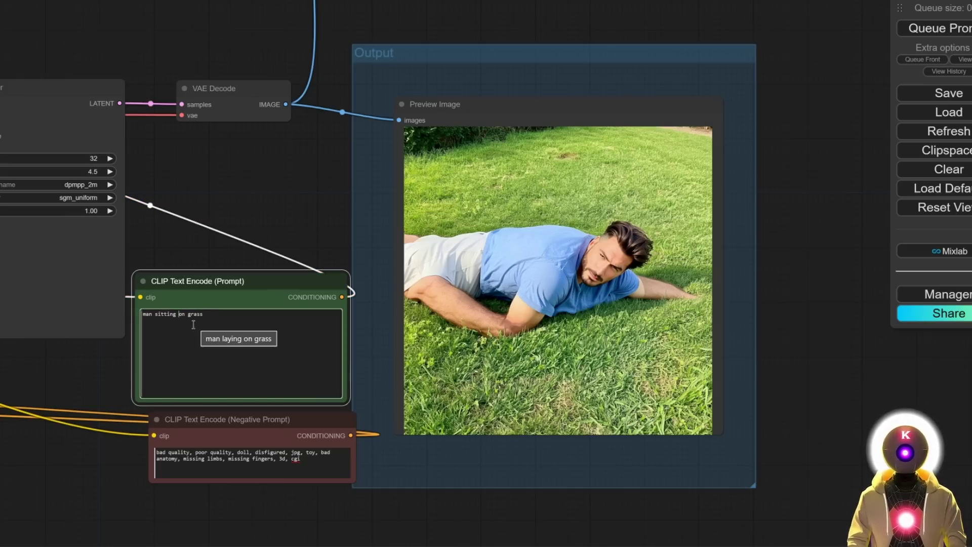
key(ctrl+Return)
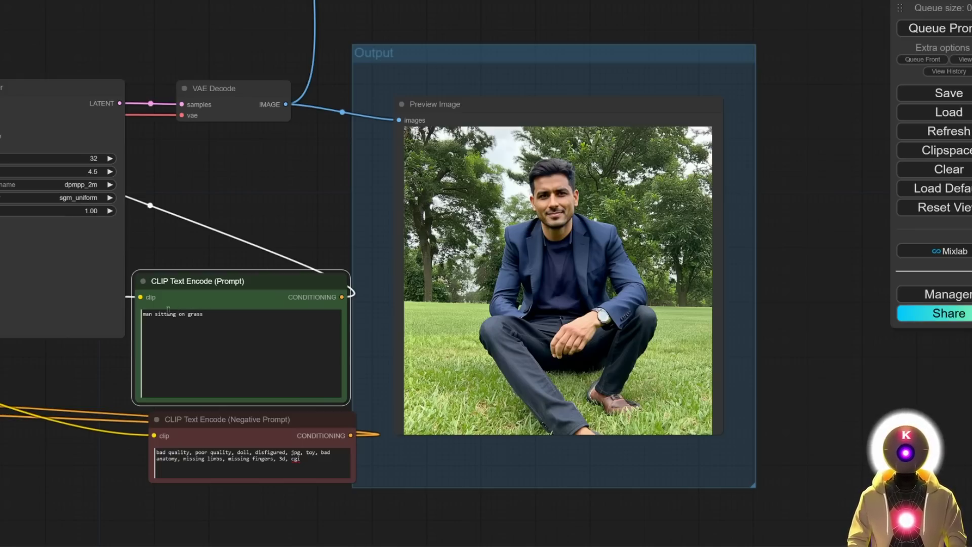
Step: Change the prompt to 'man laying on the floor' and queue it
drag(157, 313, 225, 316)
text(laying on the floor)
click(936, 28)
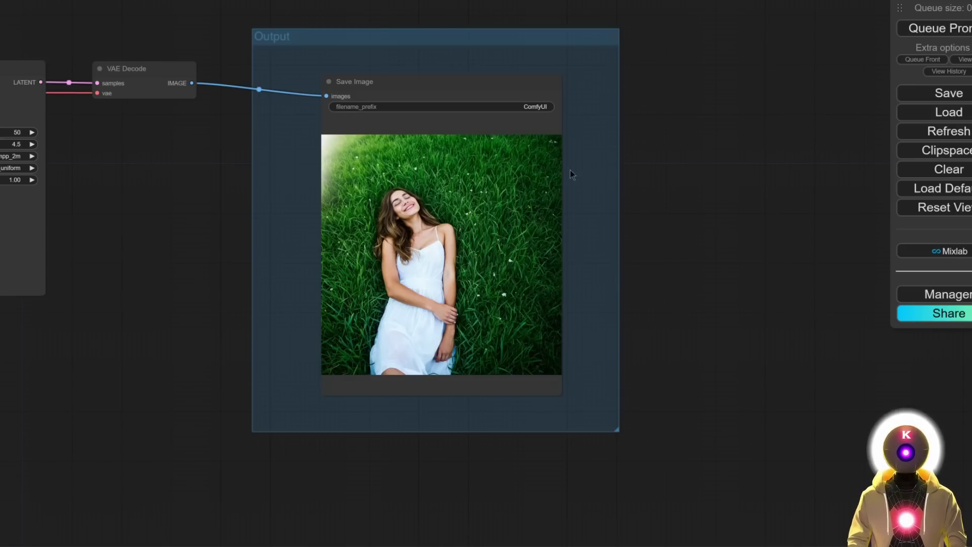
Step: Queue the workflow again to generate a new image
click(935, 29)
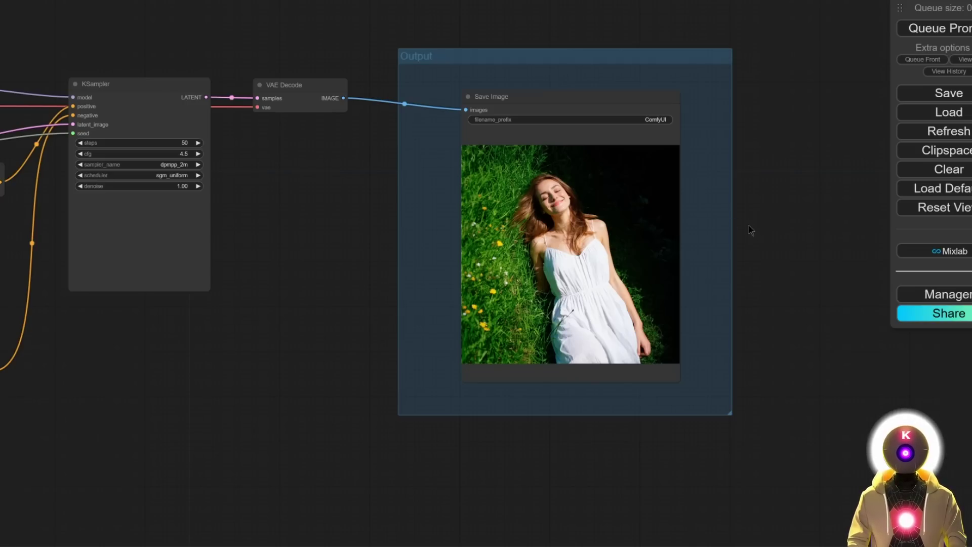
scroll(711, 243, up, 1)
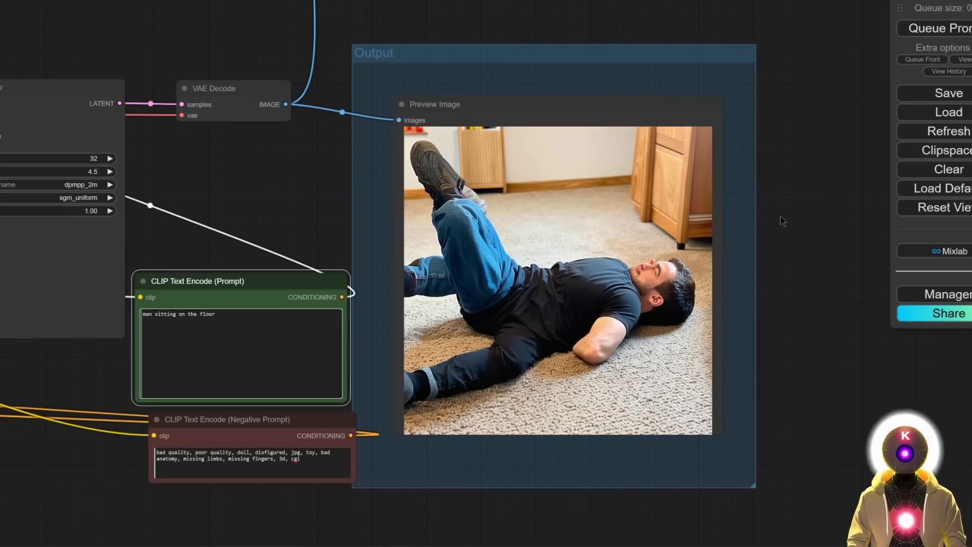
Step: Regenerate the image for the 'man sitting on the floor' prompt and deselect the prompt node
click(931, 28)
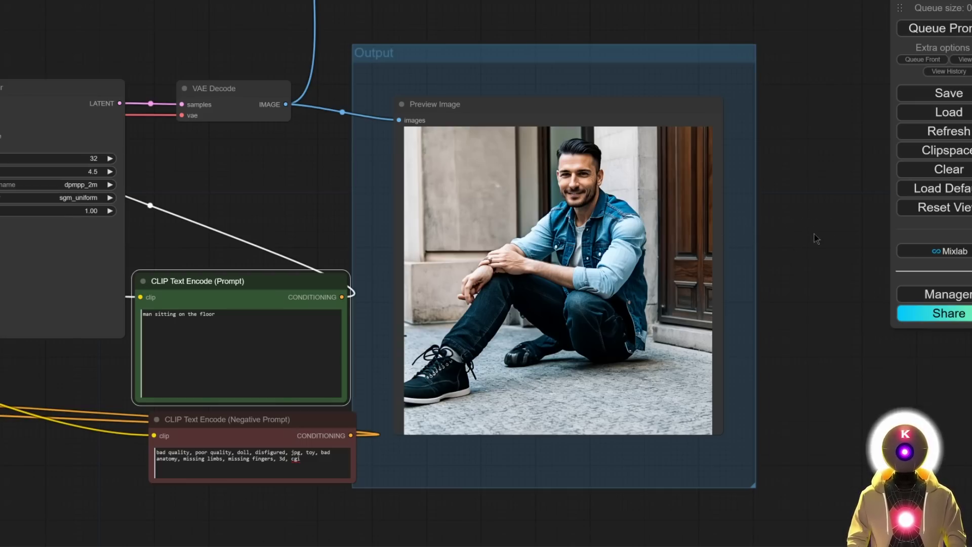
click(816, 191)
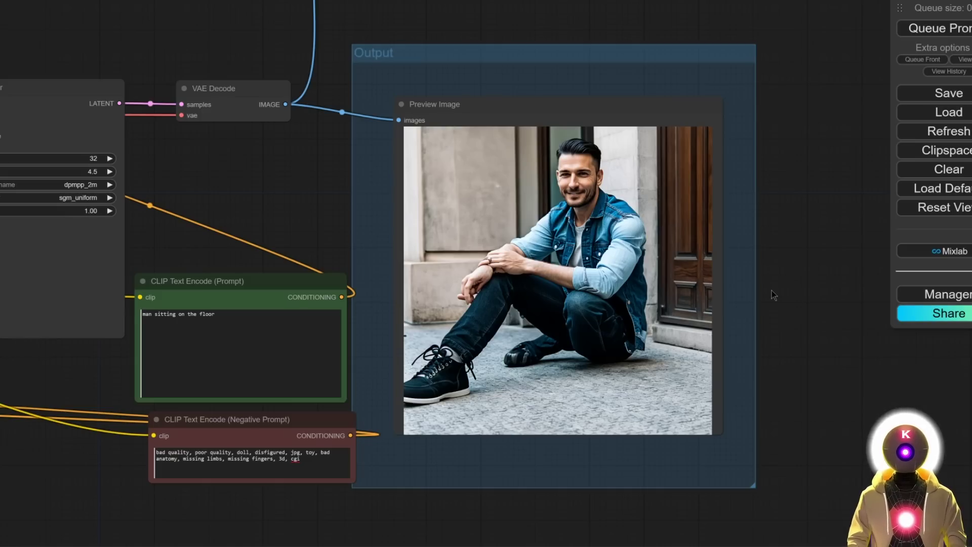
Step: Replace the whole prompt with 'naked woman' and queue it
triple_click(192, 311)
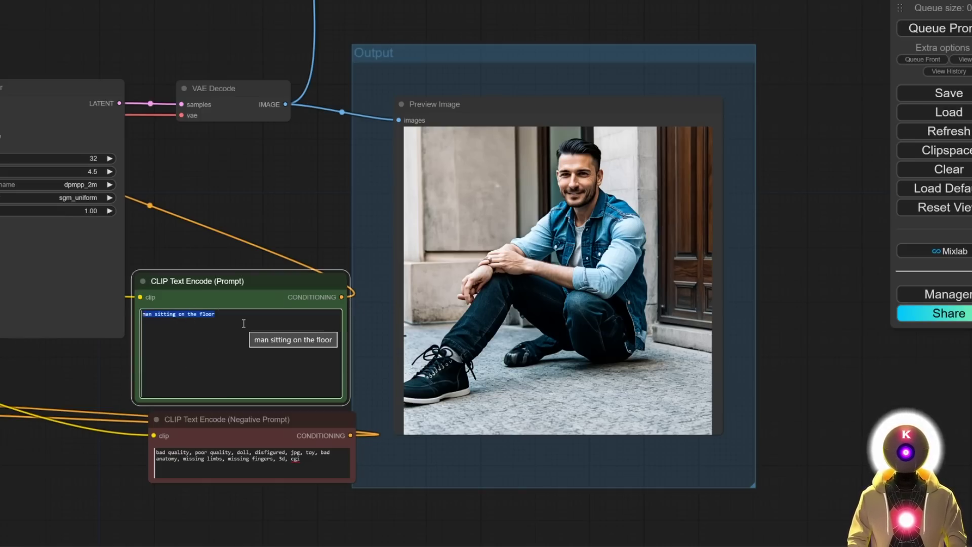
text(naked woman)
key(ctrl+Return)
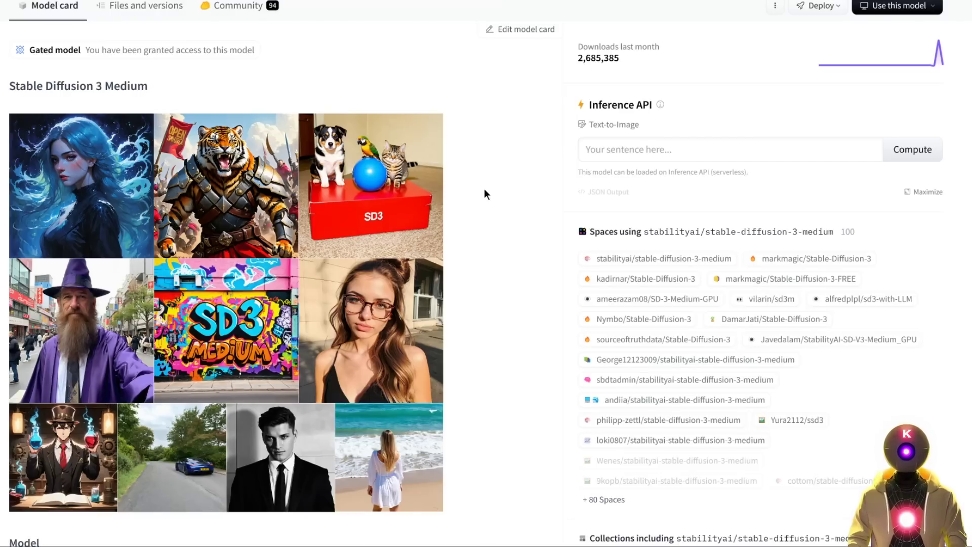
Step: Scroll the Stable Diffusion 3 Medium model card down to its License section
scroll(236, 284, down, 10)
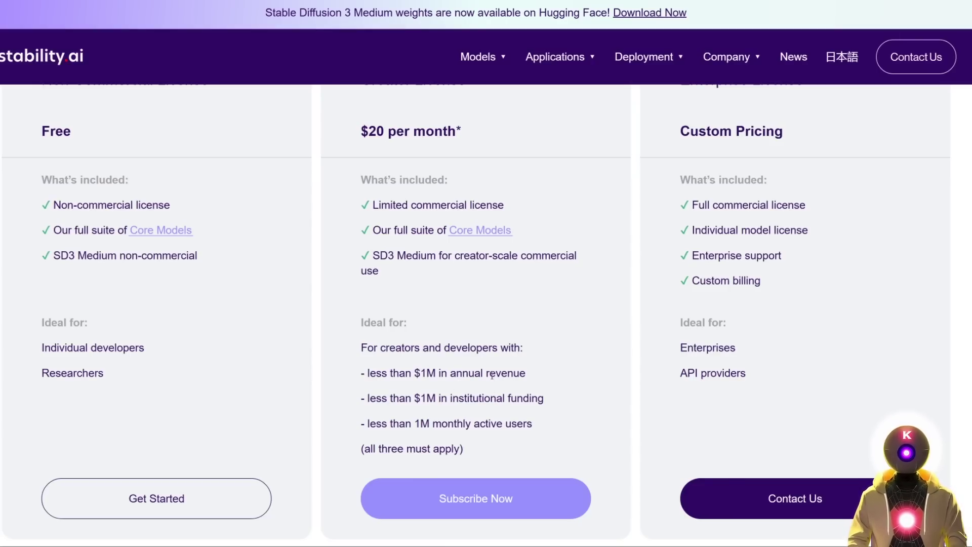
Step: Scroll the Stability AI license page to compare the Free, $20/month and Custom Pricing tiers
scroll(546, 360, up, 1)
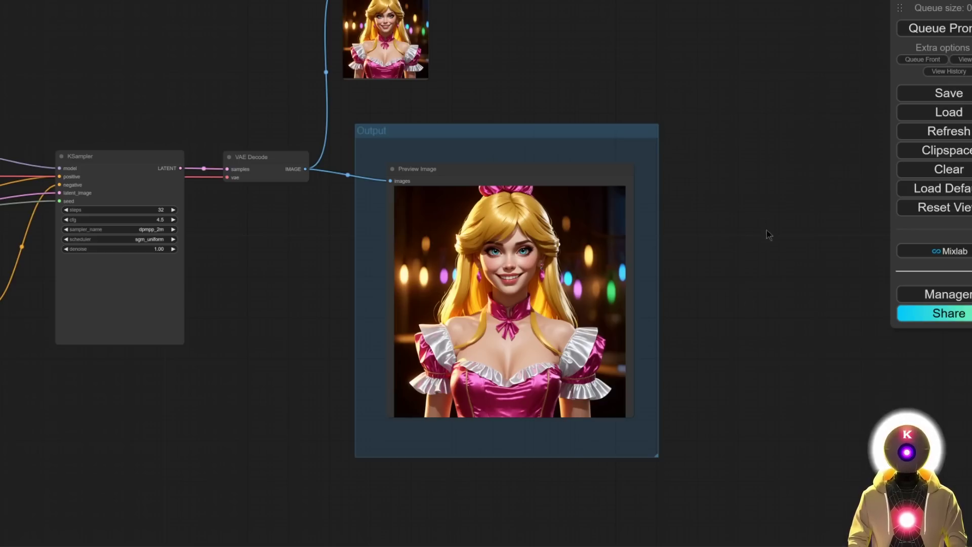
scroll(719, 213, up, 1)
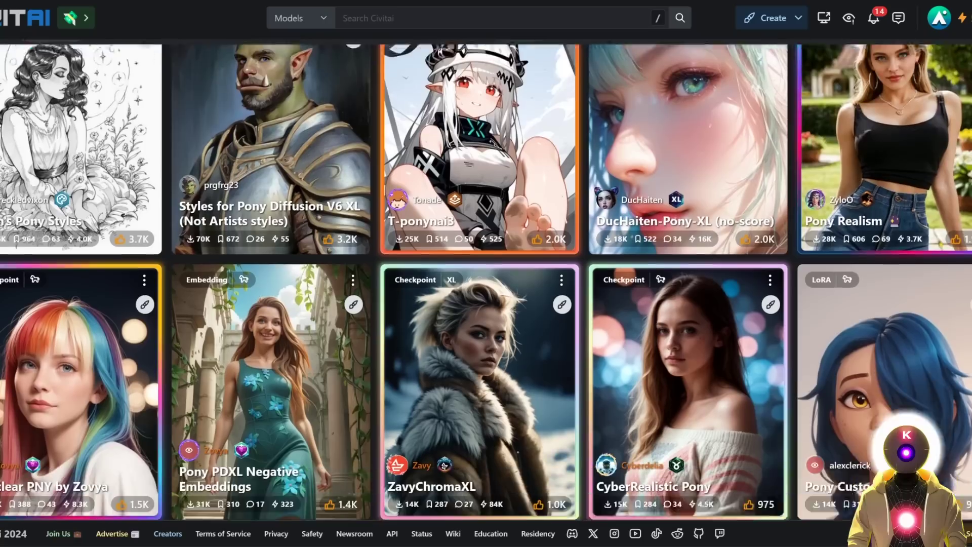
scroll(486, 278, down, 6)
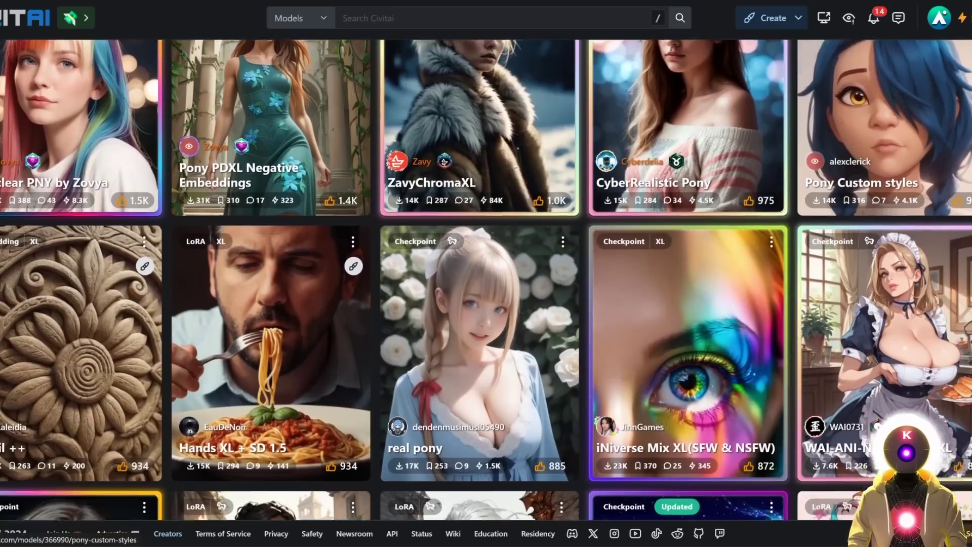
scroll(486, 278, down, 10)
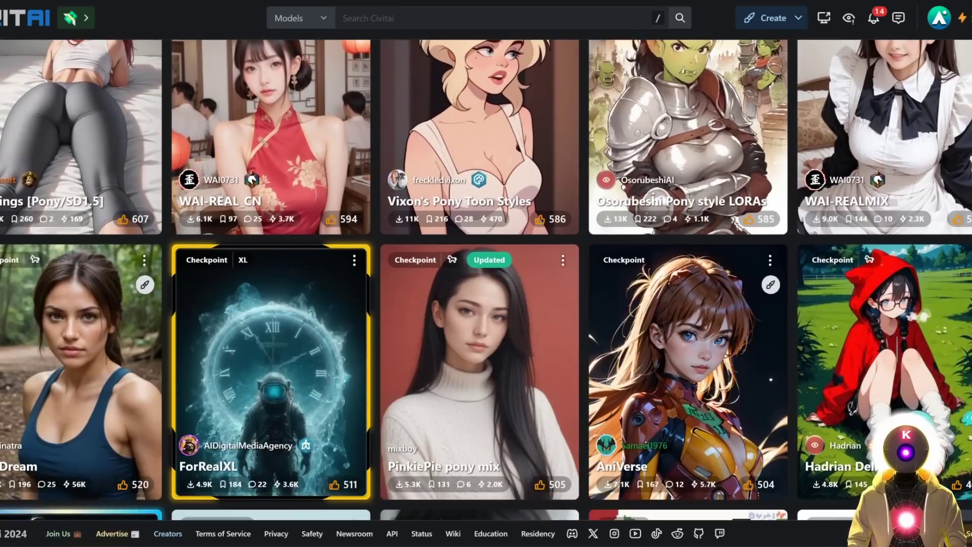
scroll(486, 279, down, 9)
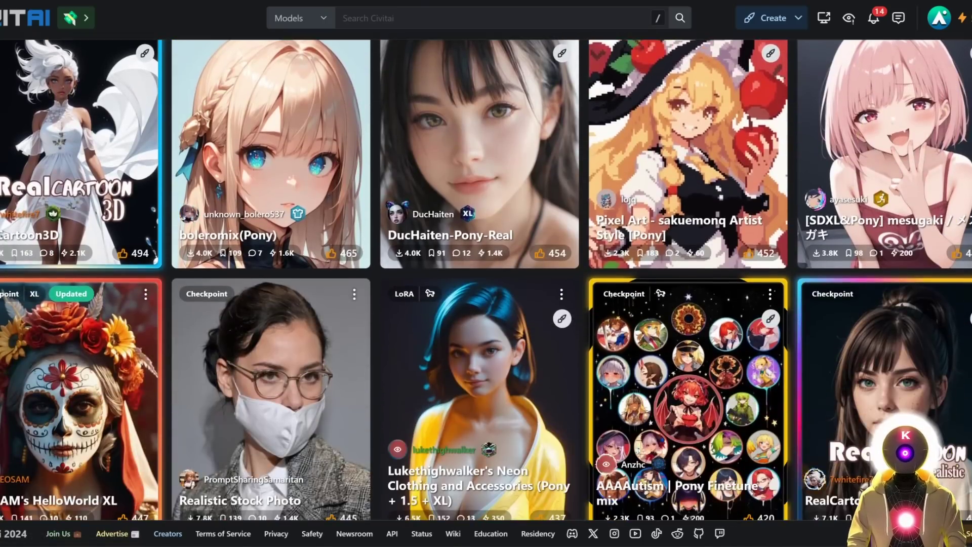
scroll(486, 279, down, 3)
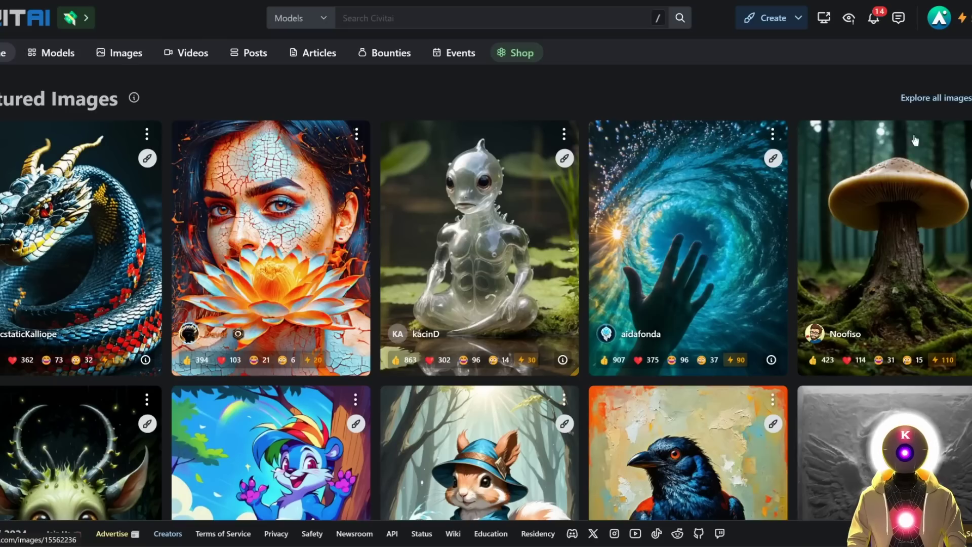
scroll(910, 163, down, 5)
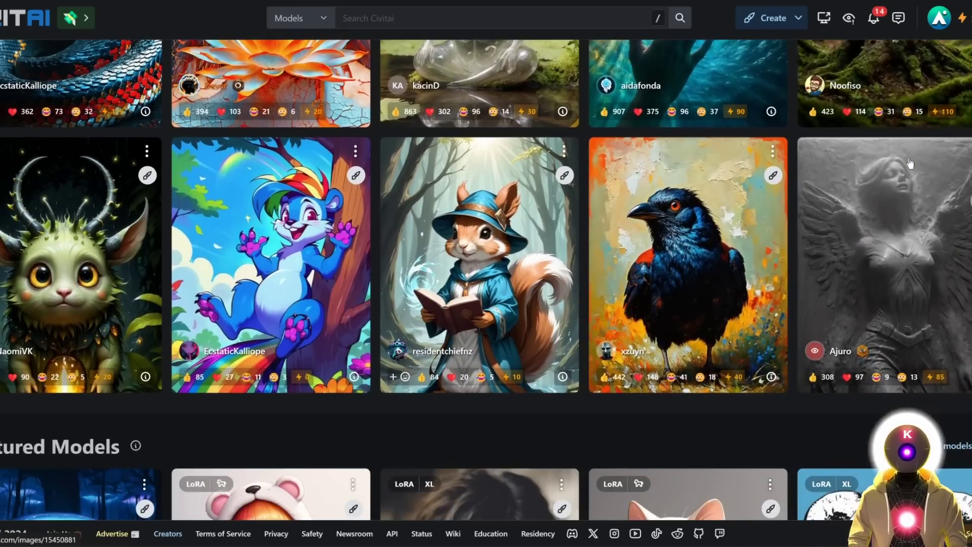
scroll(909, 163, down, 12)
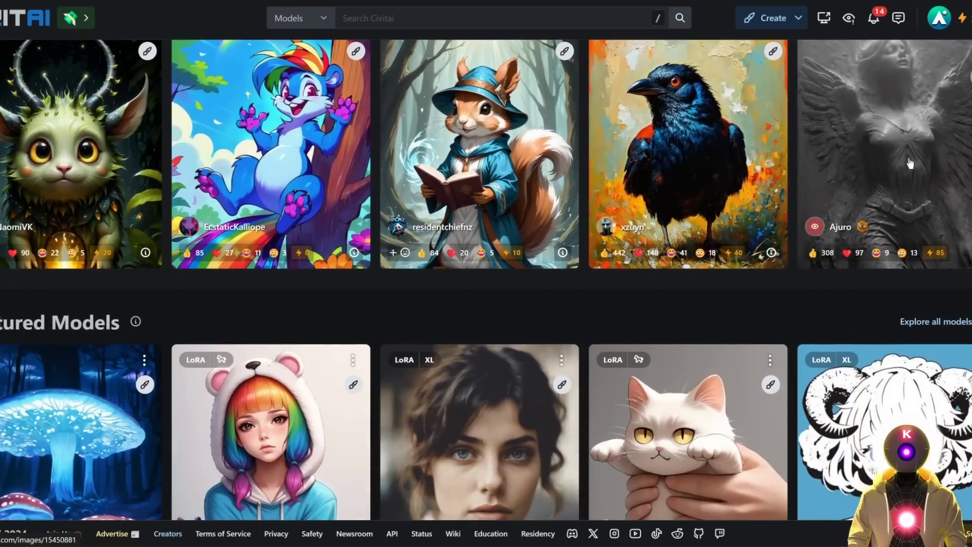
scroll(909, 163, down, 12)
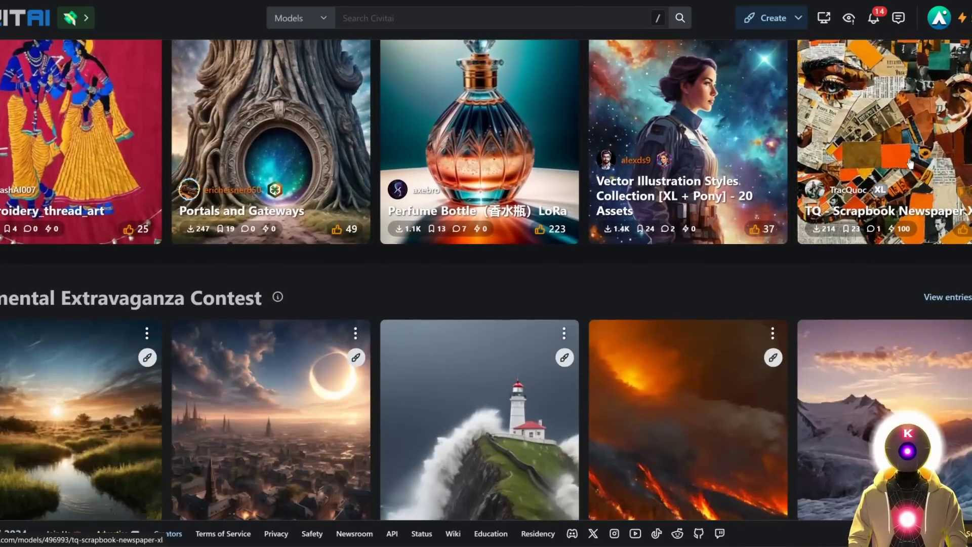
scroll(902, 166, down, 18)
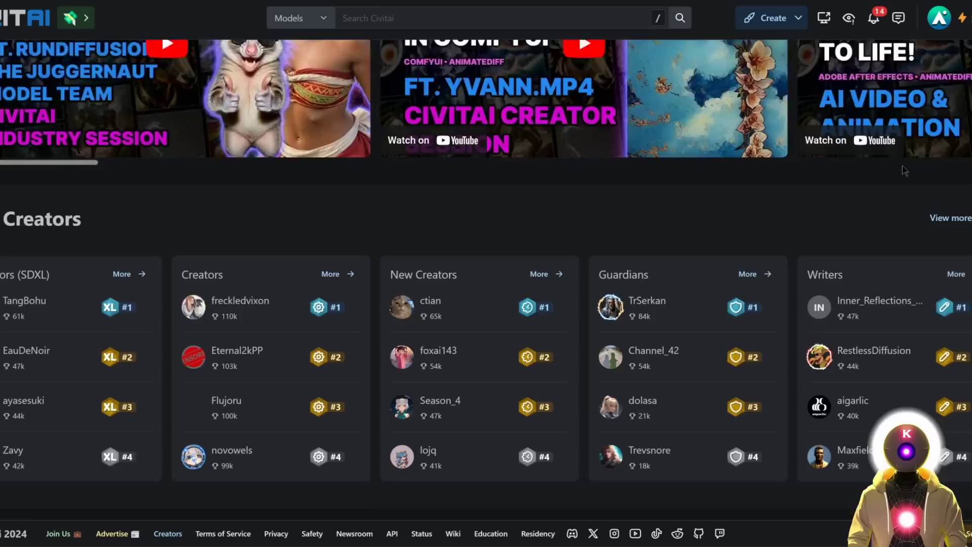
scroll(894, 171, down, 8)
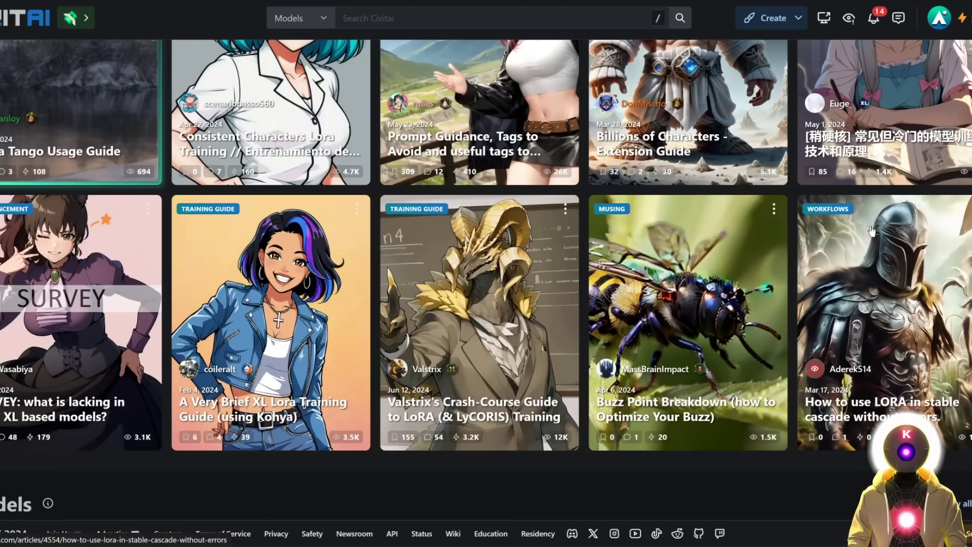
scroll(871, 232, down, 15)
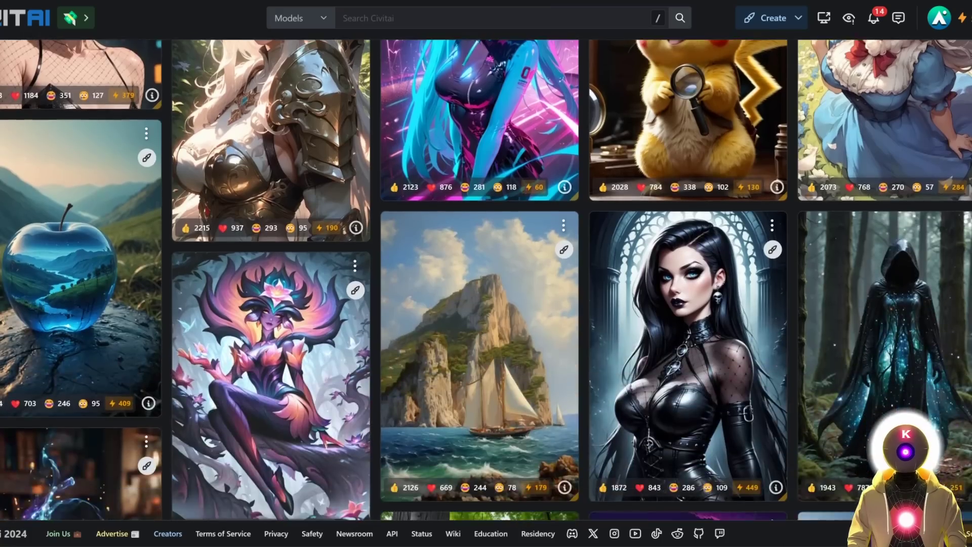
scroll(486, 279, down, 6)
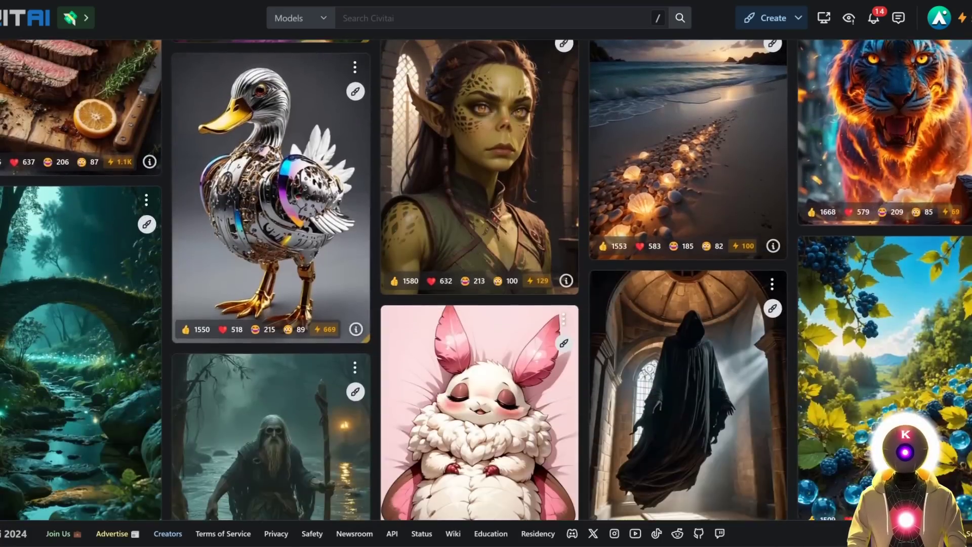